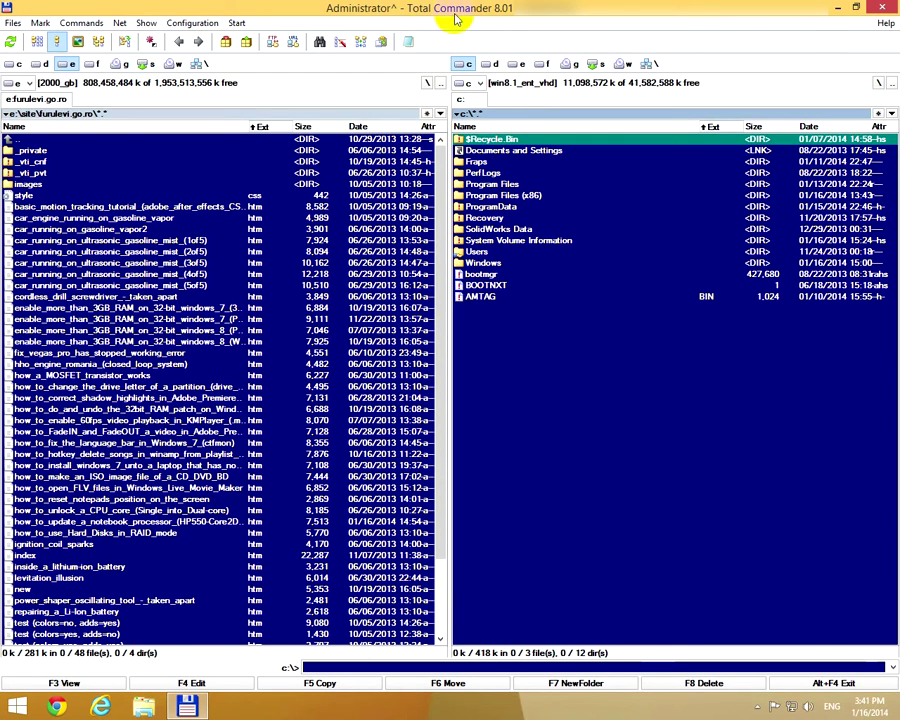
# Delete the saved furulevi.go.ro entry from the FTP connection list
pyautogui.click(260, 521)
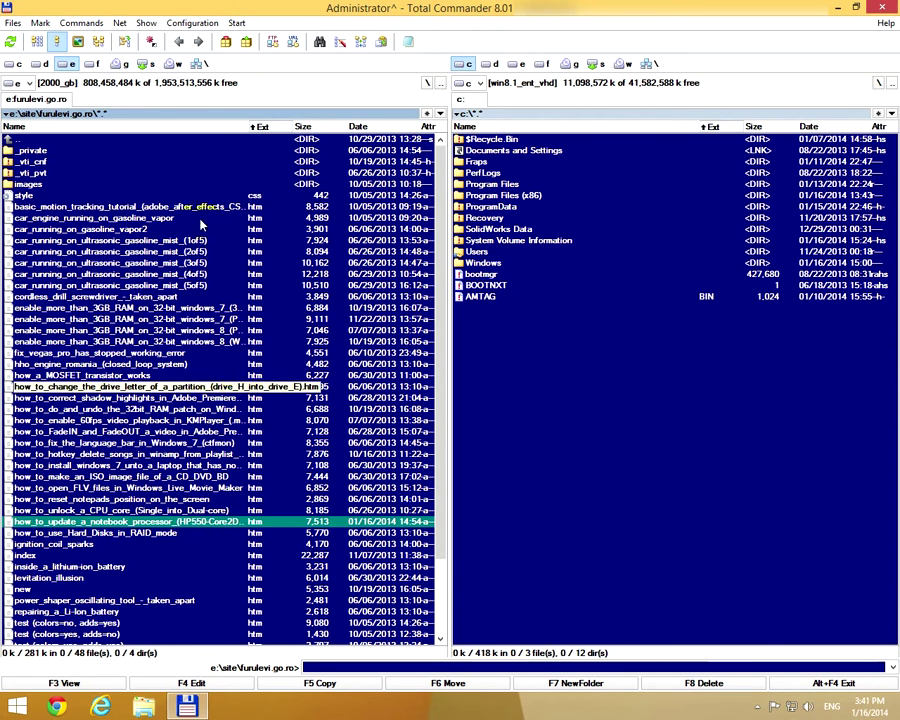
pyautogui.click(119, 23)
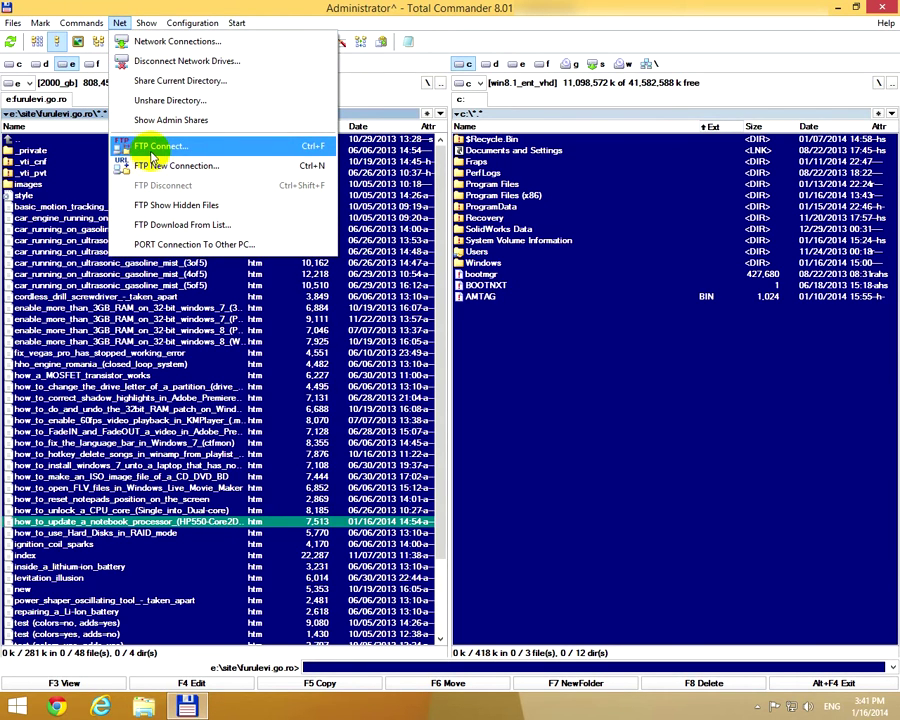
pyautogui.click(238, 153)
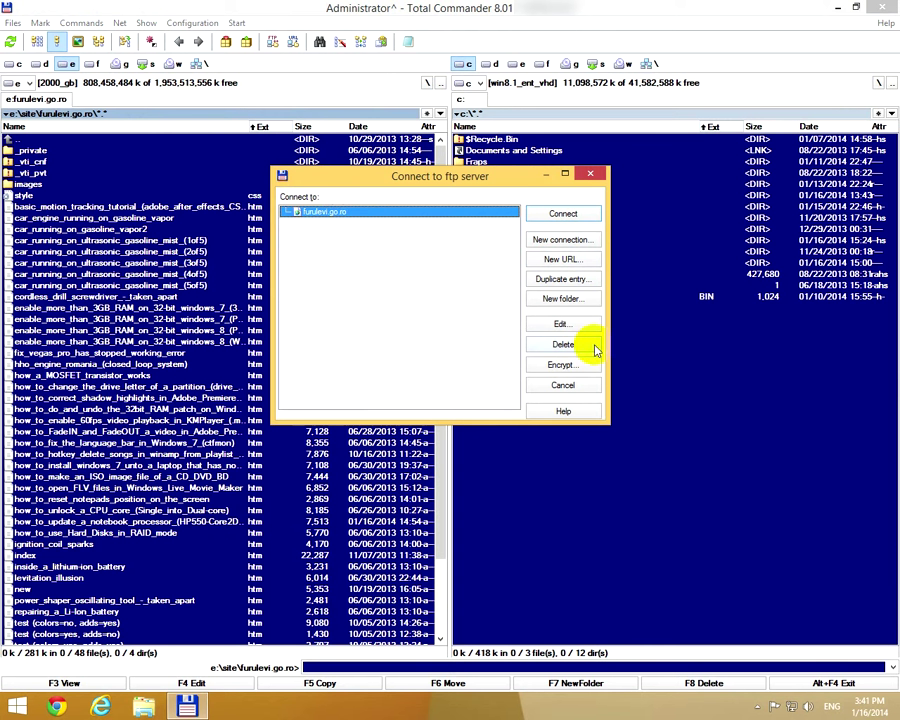
pyautogui.click(563, 344)
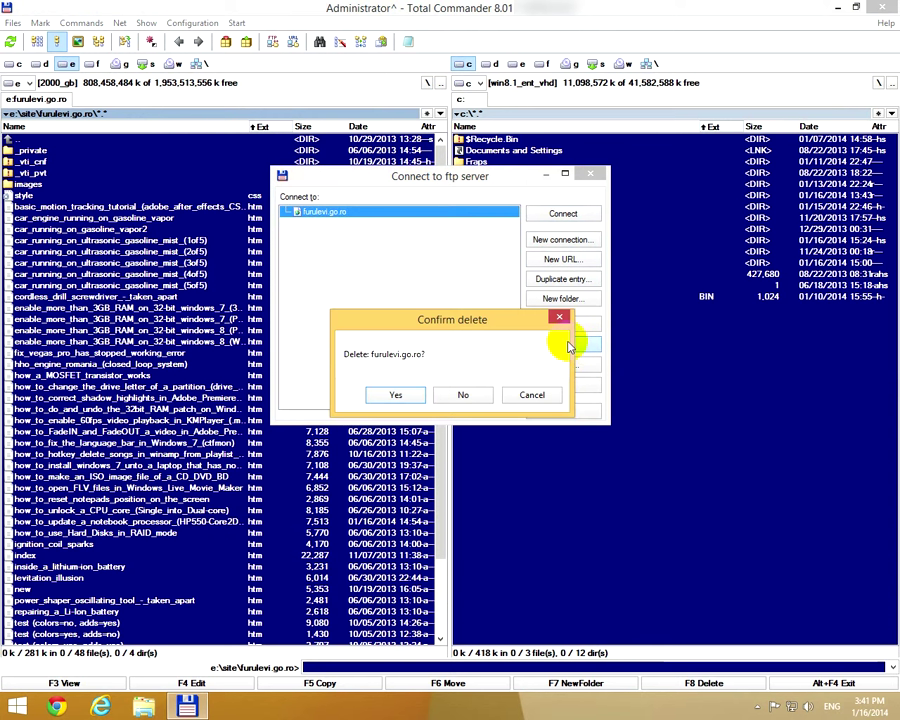
pyautogui.click(395, 394)
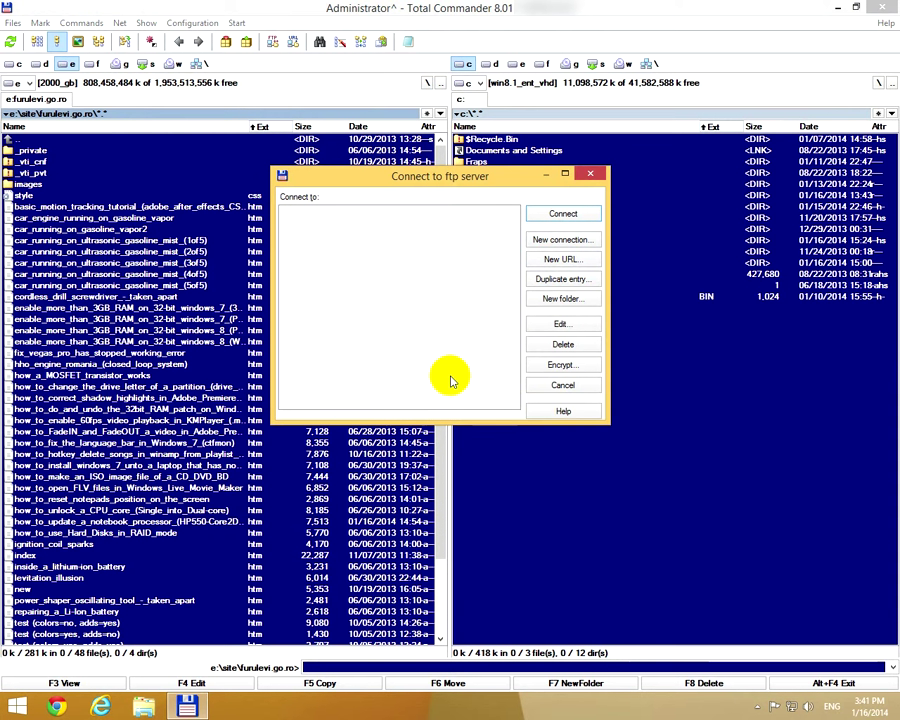
# Create a new FTP connection with furulevi.go.ro as both the session name and the host name
pyautogui.click(585, 243)
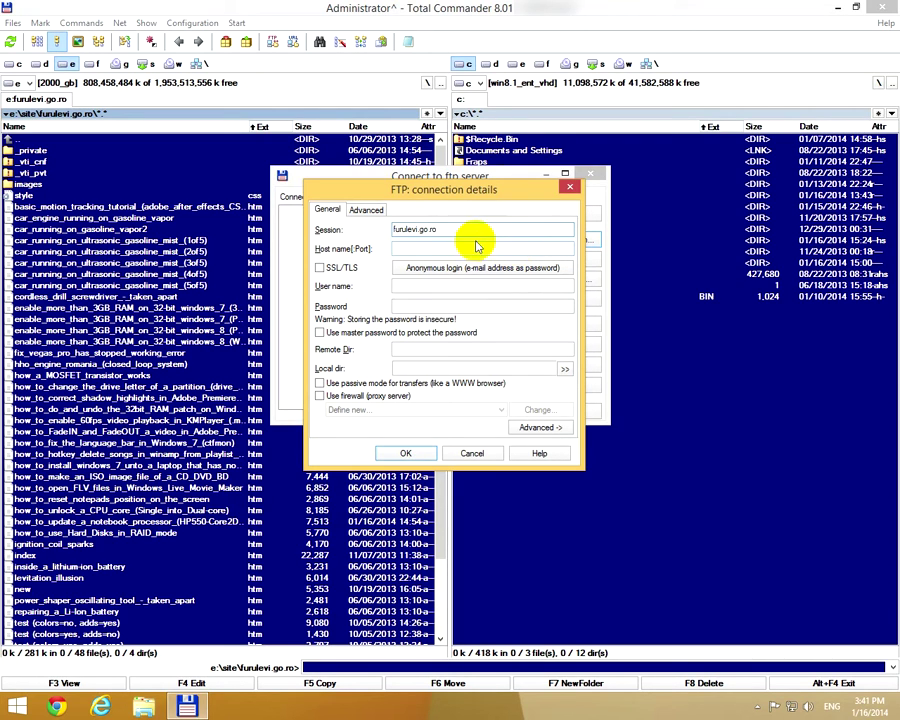
pyautogui.doubleClick(415, 230)
pyautogui.rightClick(434, 230)
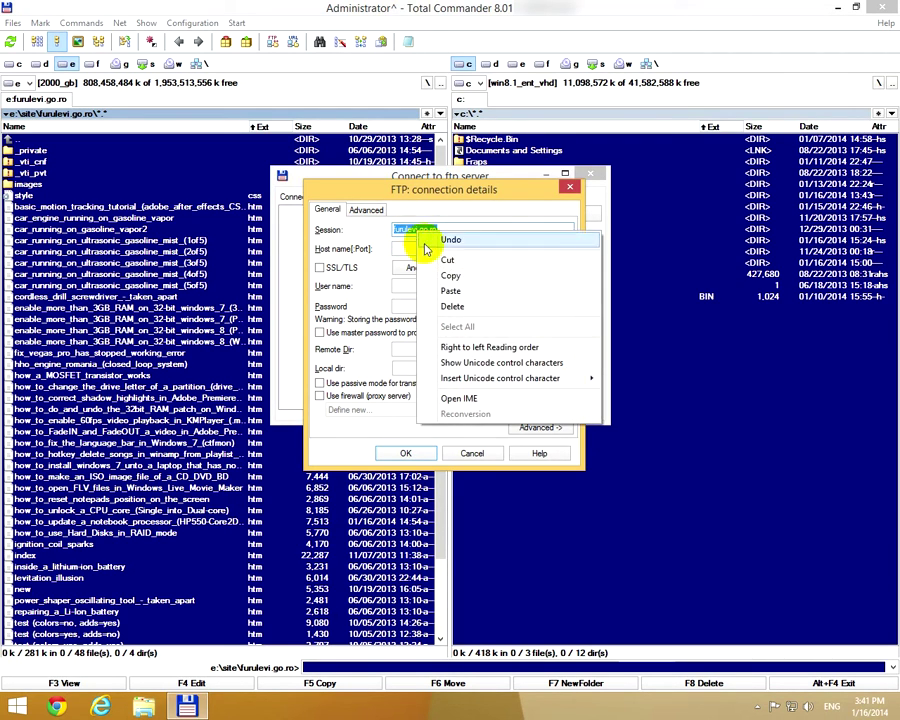
pyautogui.click(446, 281)
pyautogui.click(449, 230)
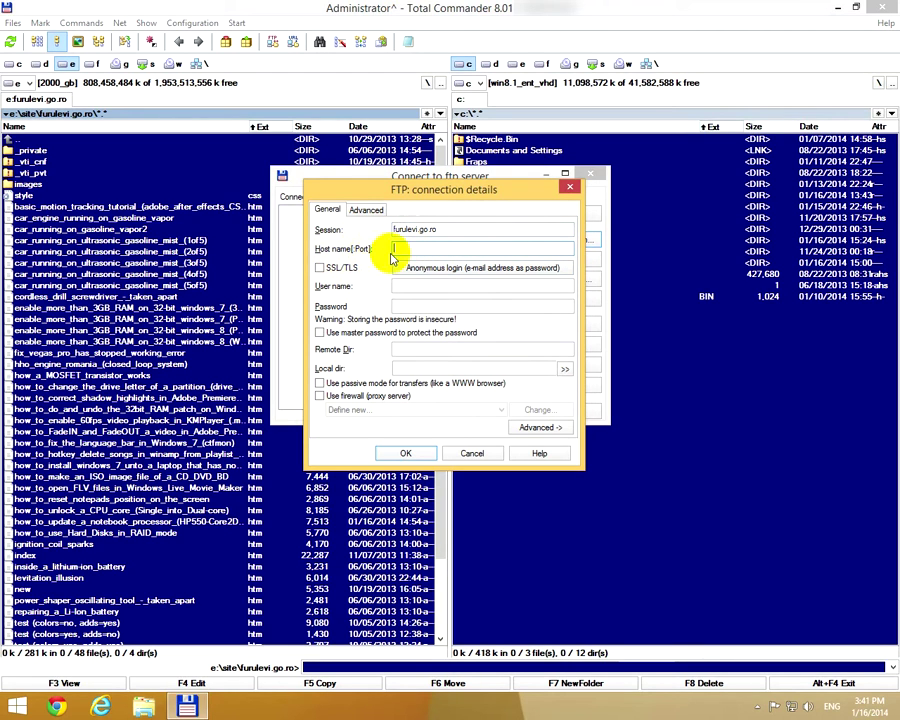
pyautogui.rightClick(432, 250)
pyautogui.click(448, 309)
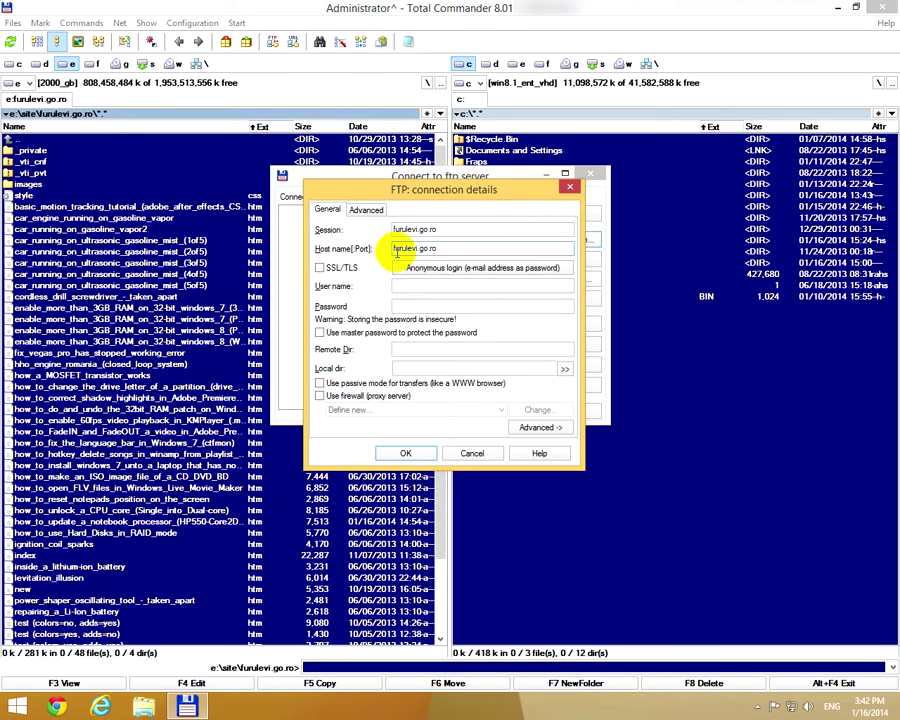
# Enter the account's user name and password in the connection details and save the connection
pyautogui.click(410, 287)
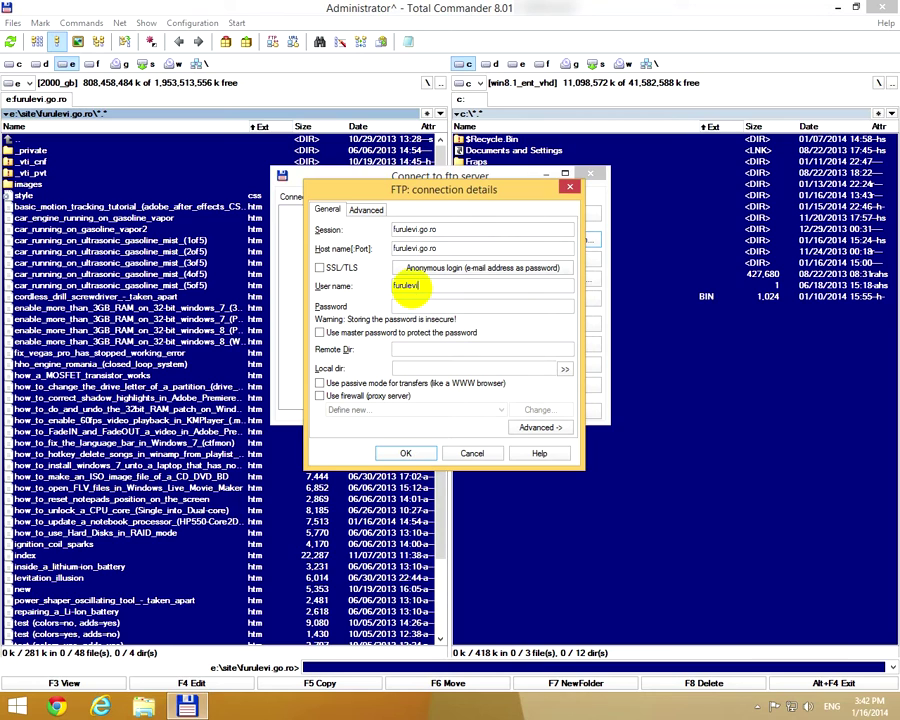
pyautogui.write('furulevi')
pyautogui.press('Tab')
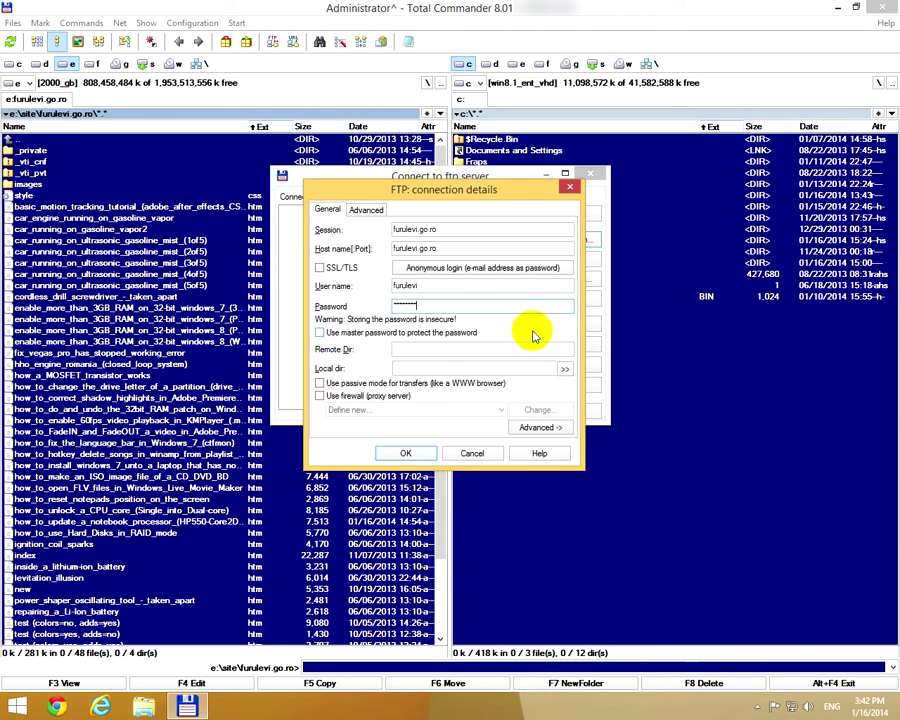
pyautogui.click(406, 454)
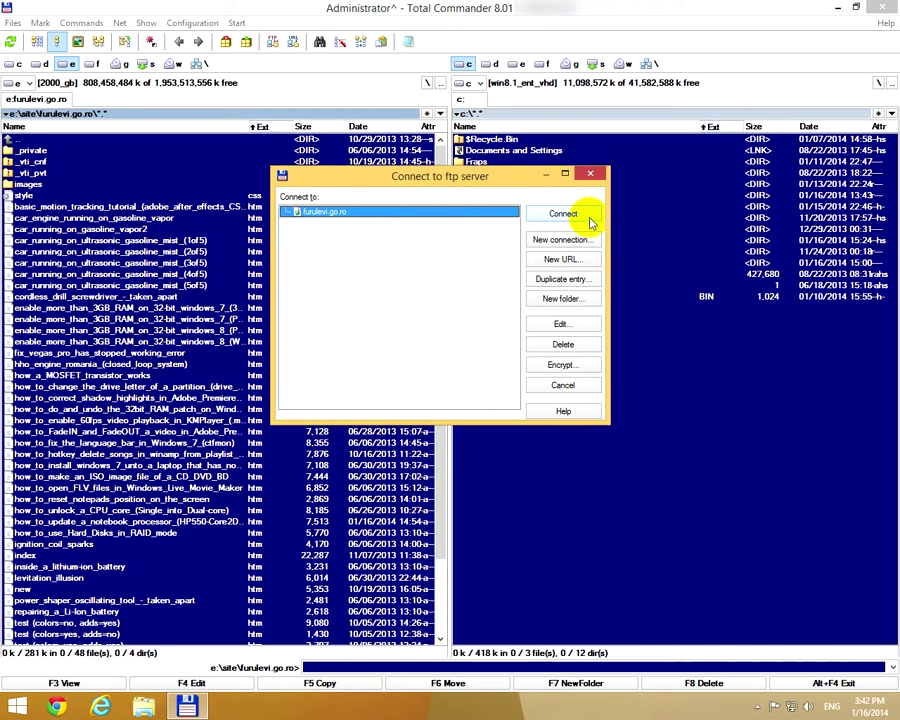
# Connect to furulevi.go.ro and allow the outbound FTP traffic, temporarily remembering the action for the process
pyautogui.click(582, 217)
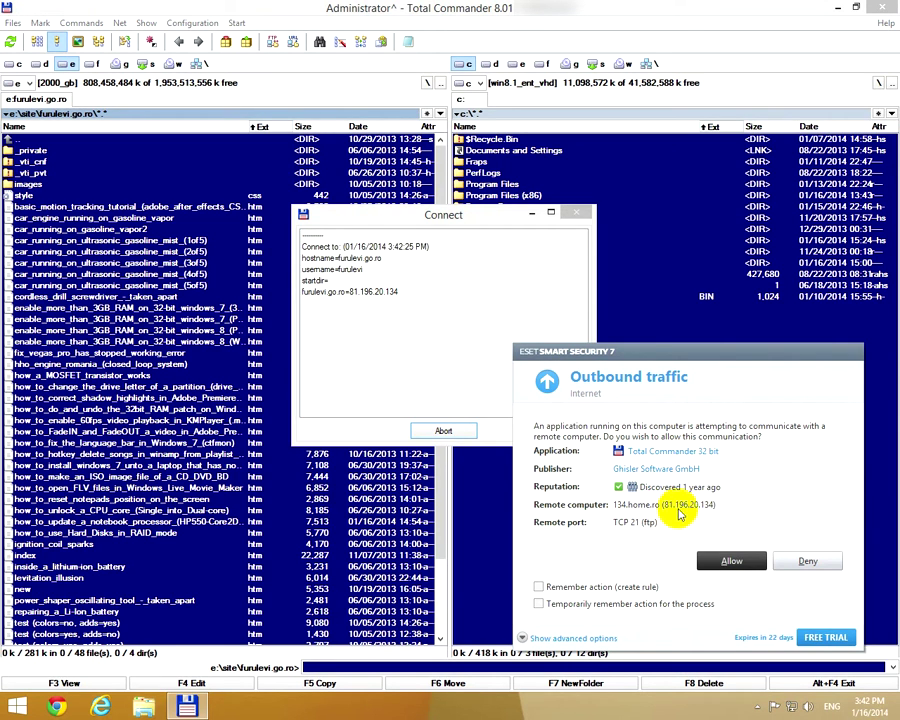
pyautogui.click(598, 604)
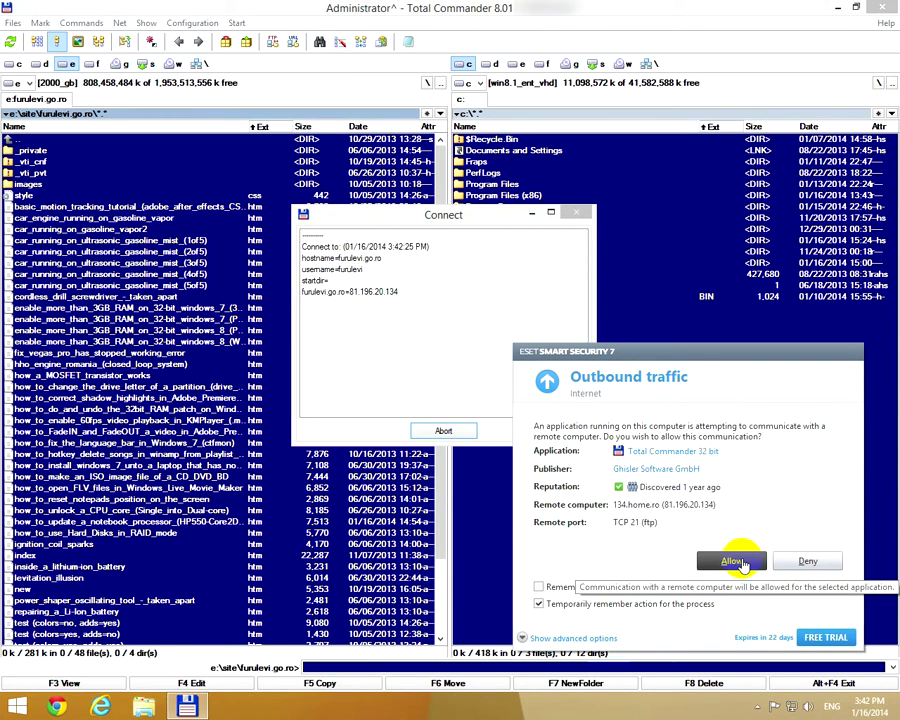
pyautogui.click(738, 562)
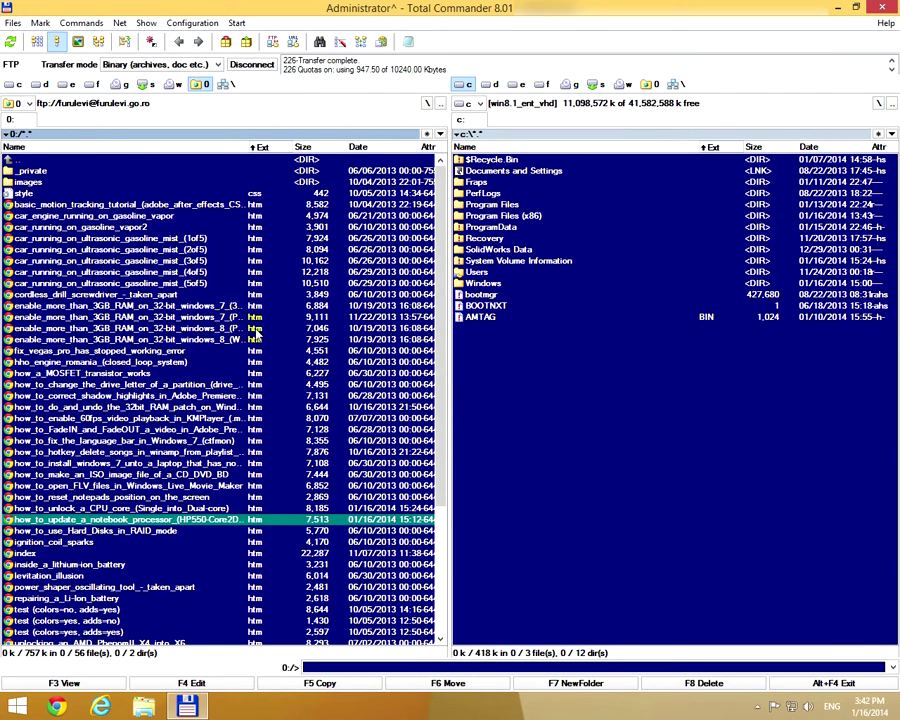
# Show the local site folder on drive e in the file pane opposite the FTP listing
pyautogui.click(199, 273)
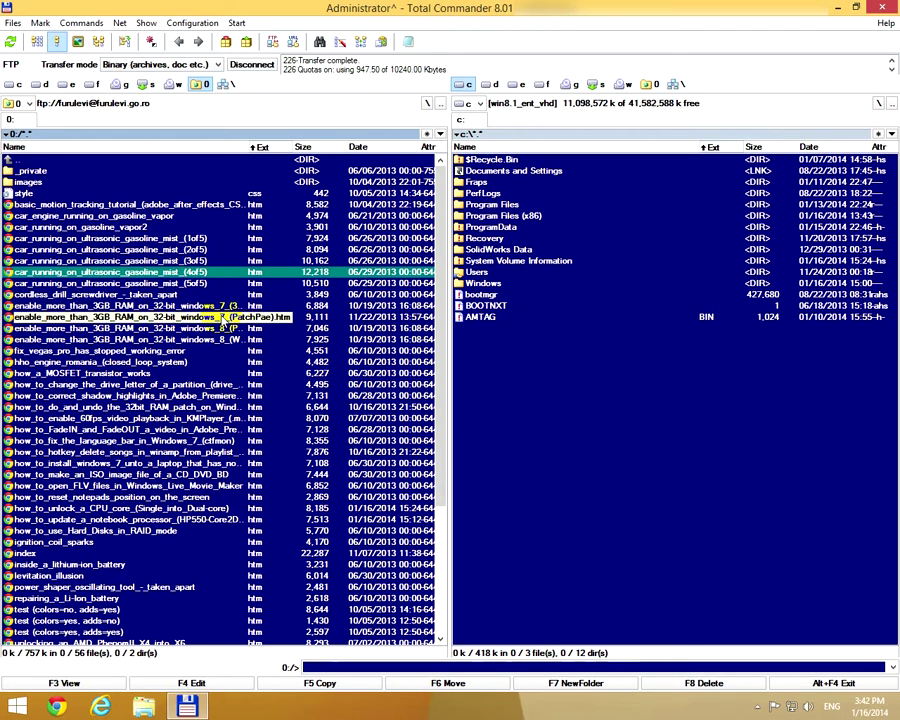
pyautogui.click(641, 377)
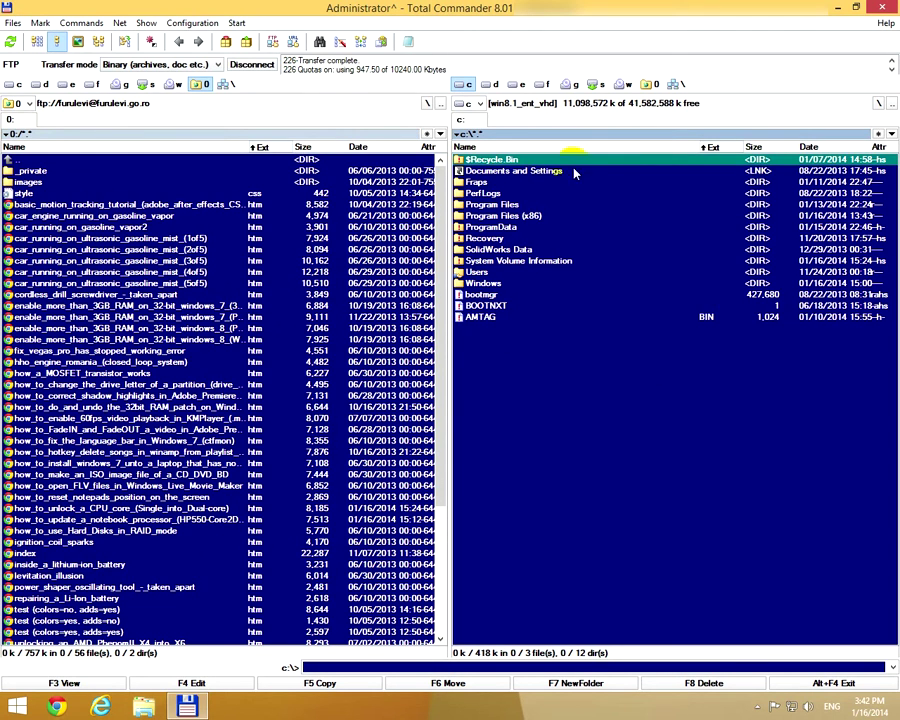
pyautogui.click(516, 84)
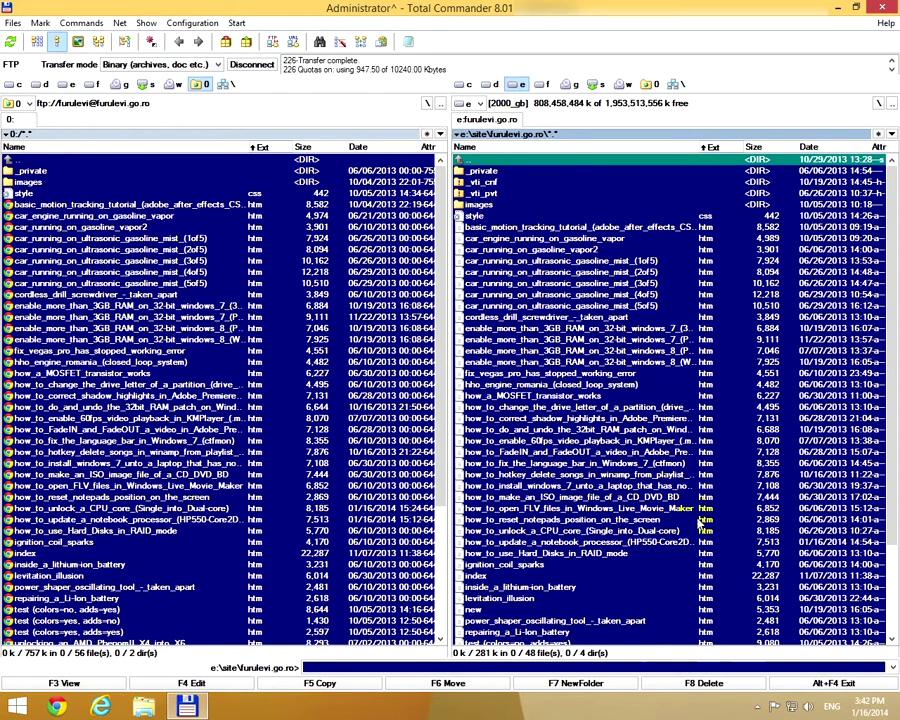
# Upload how_to_update_a_notebook_processor_(HP550-Core2Duo).htm from the local site folder to the FTP server, overwriting the existing copy
pyautogui.click(630, 511)
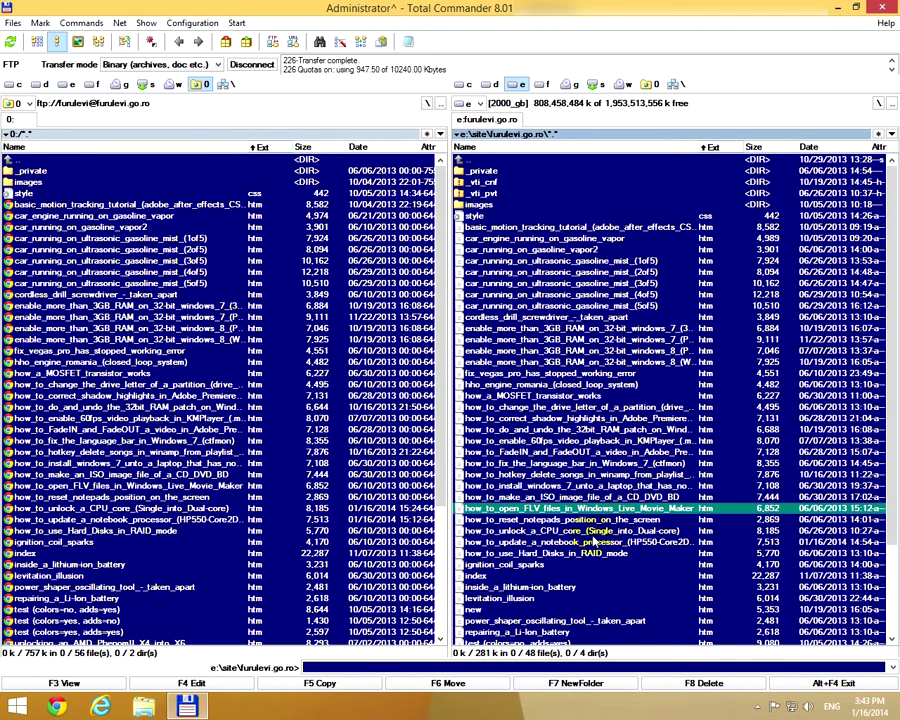
pyautogui.click(535, 542)
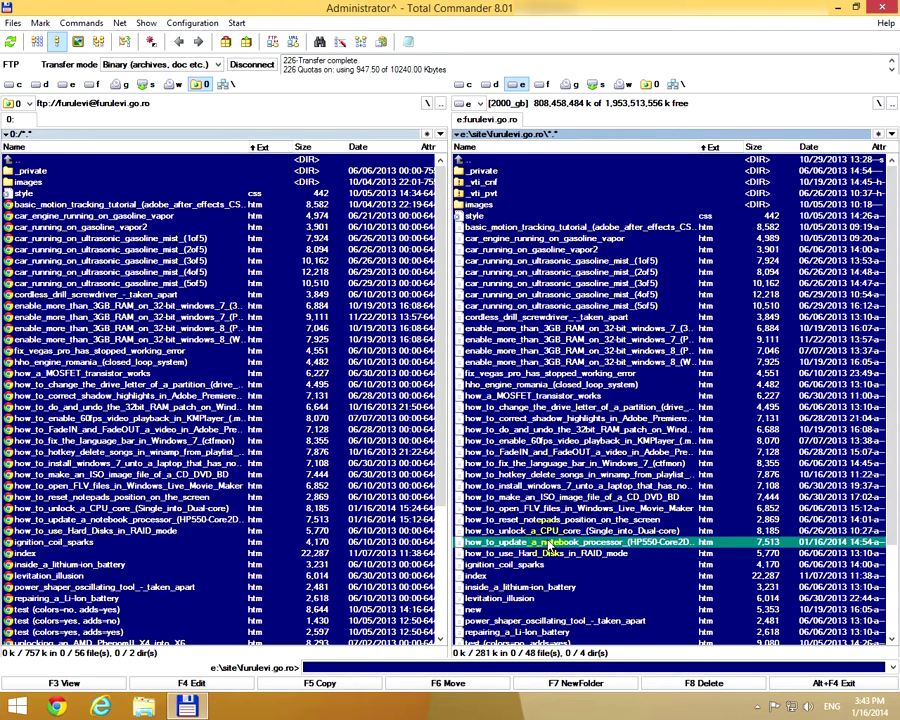
pyautogui.press('F5')
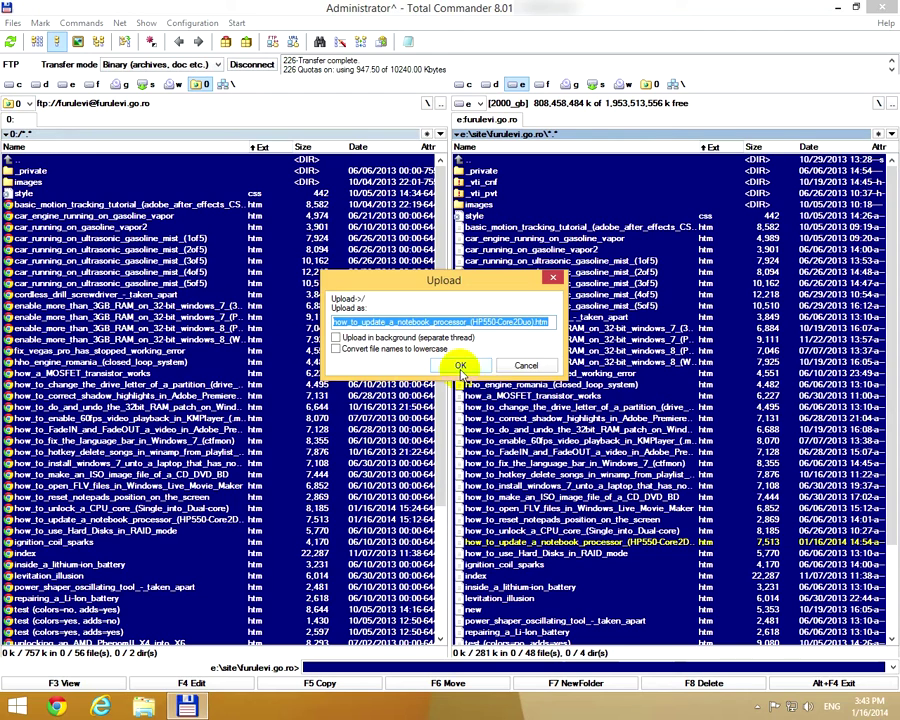
pyautogui.click(520, 365)
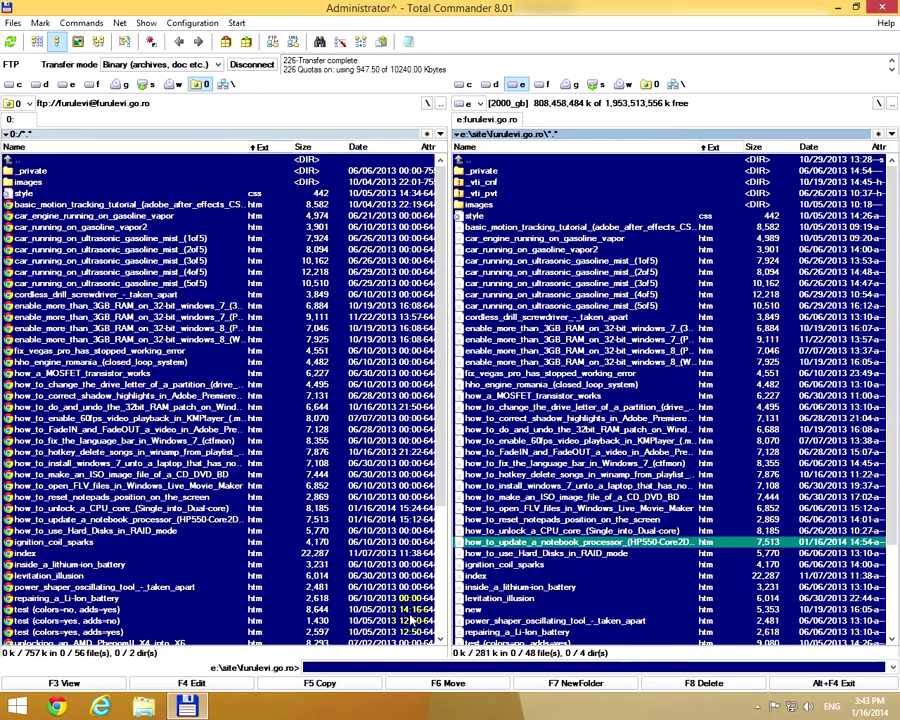
pyautogui.click(355, 684)
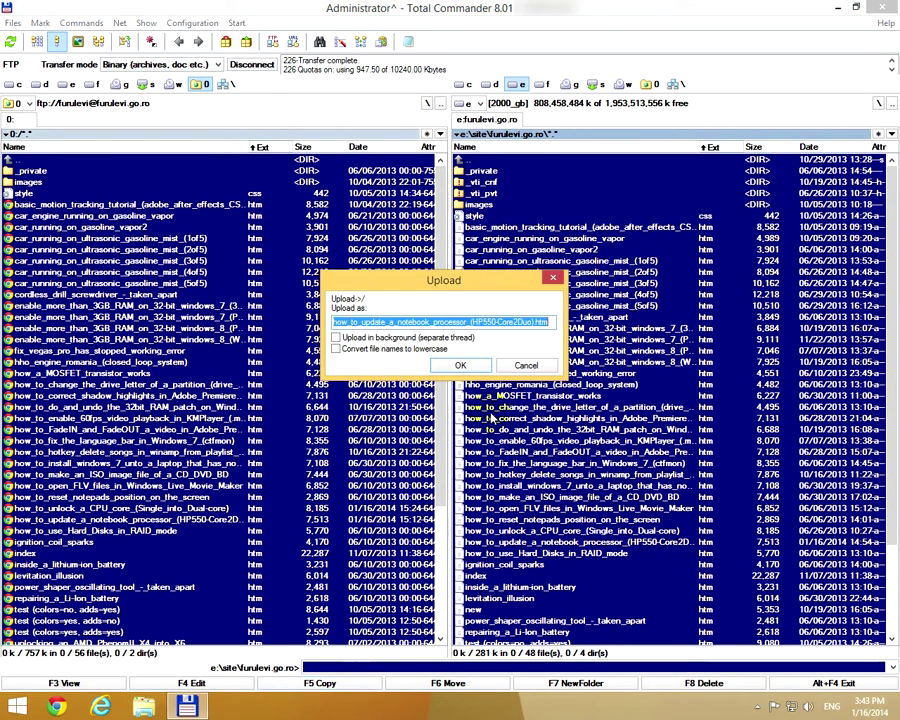
pyautogui.click(460, 365)
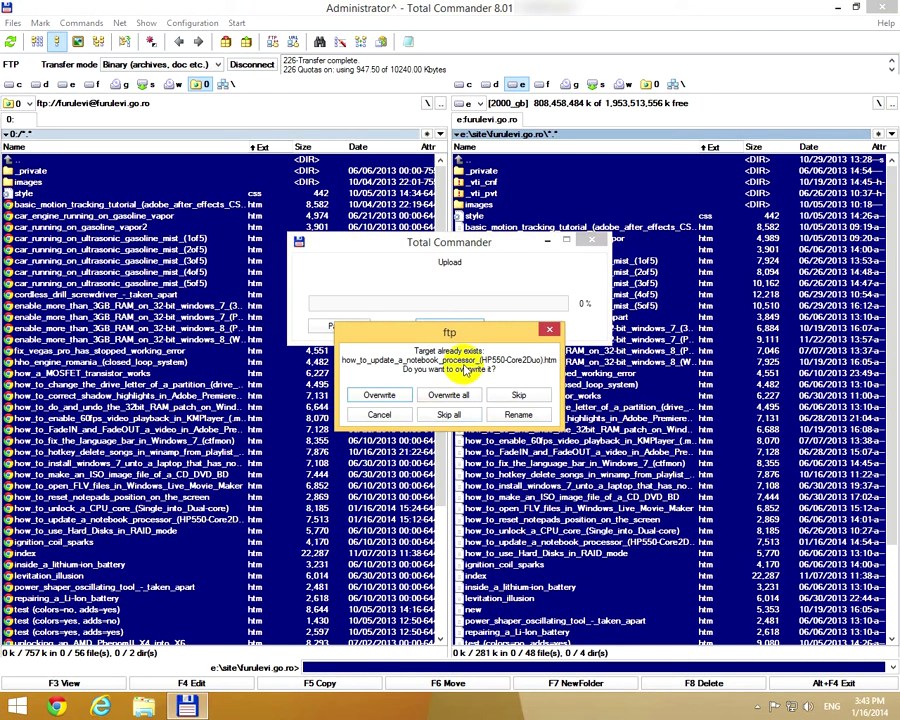
pyautogui.click(380, 395)
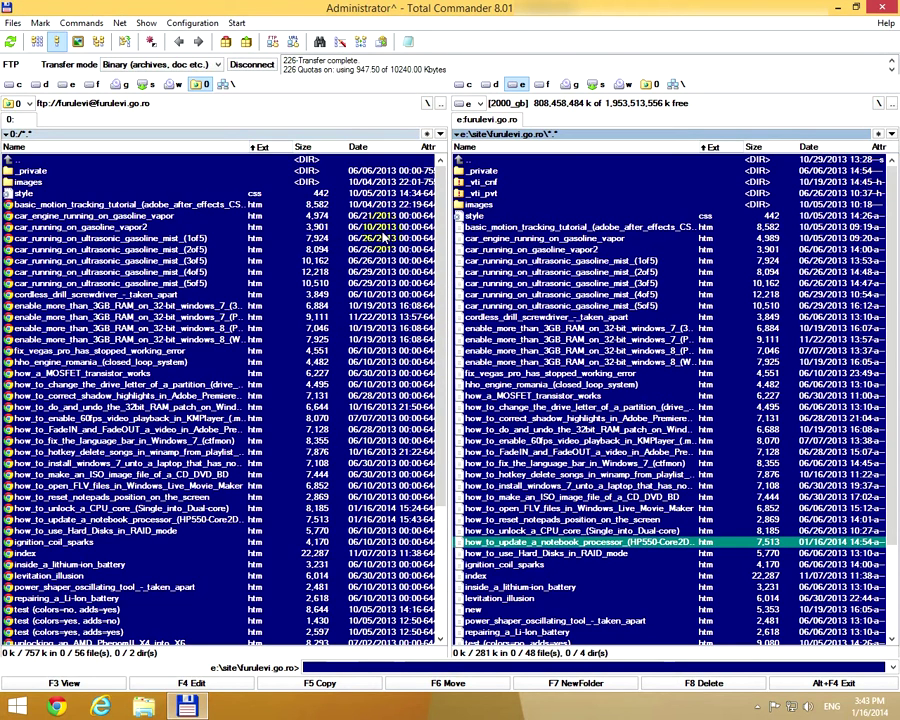
# Disconnect from the FTP server and close the file manager
pyautogui.press('Tab')
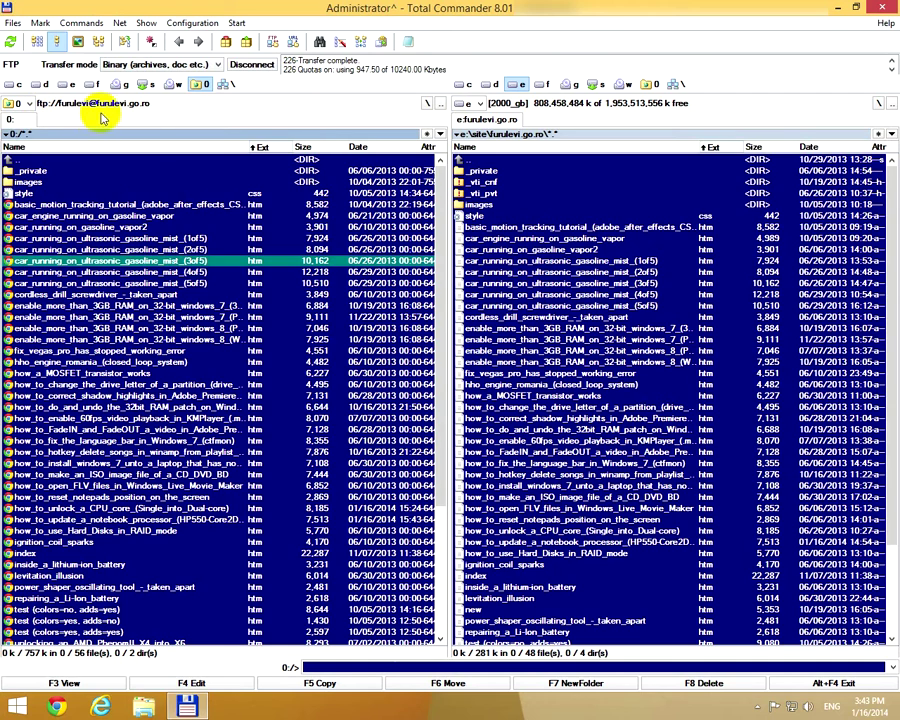
pyautogui.click(583, 260)
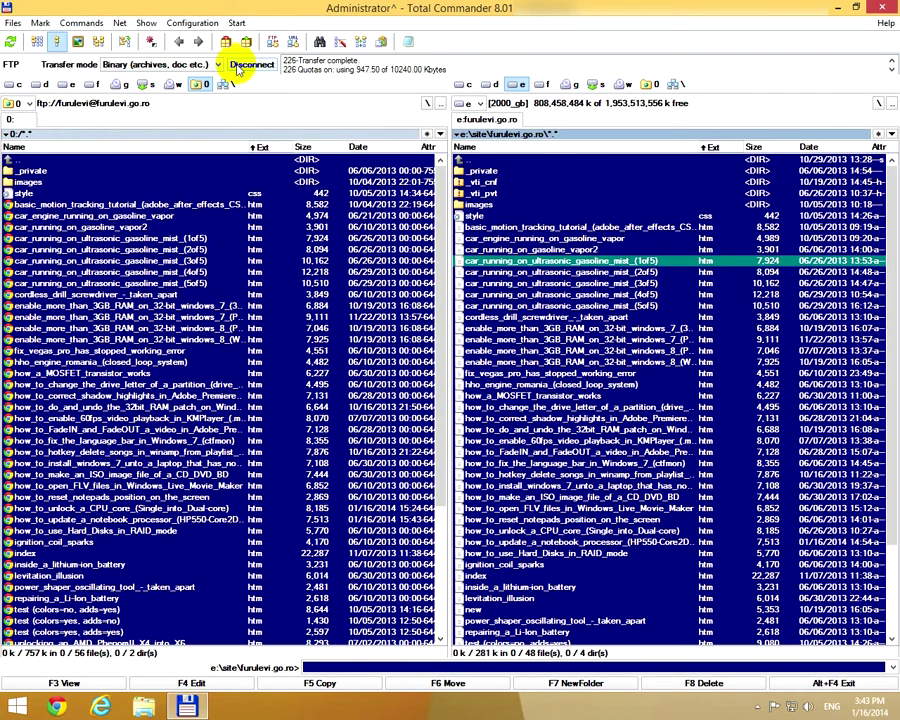
pyautogui.click(183, 213)
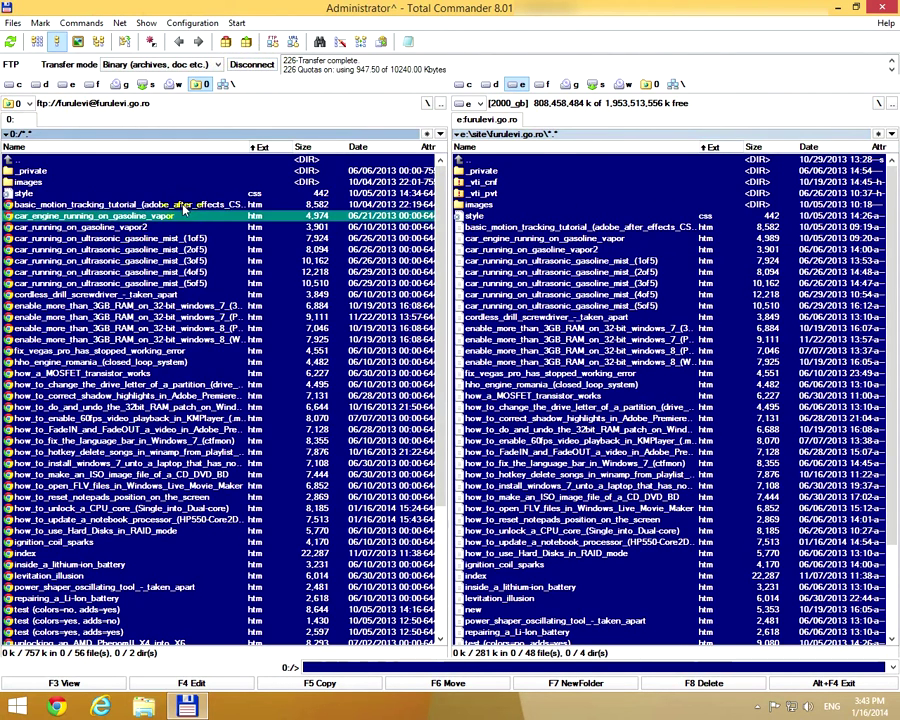
pyautogui.click(252, 65)
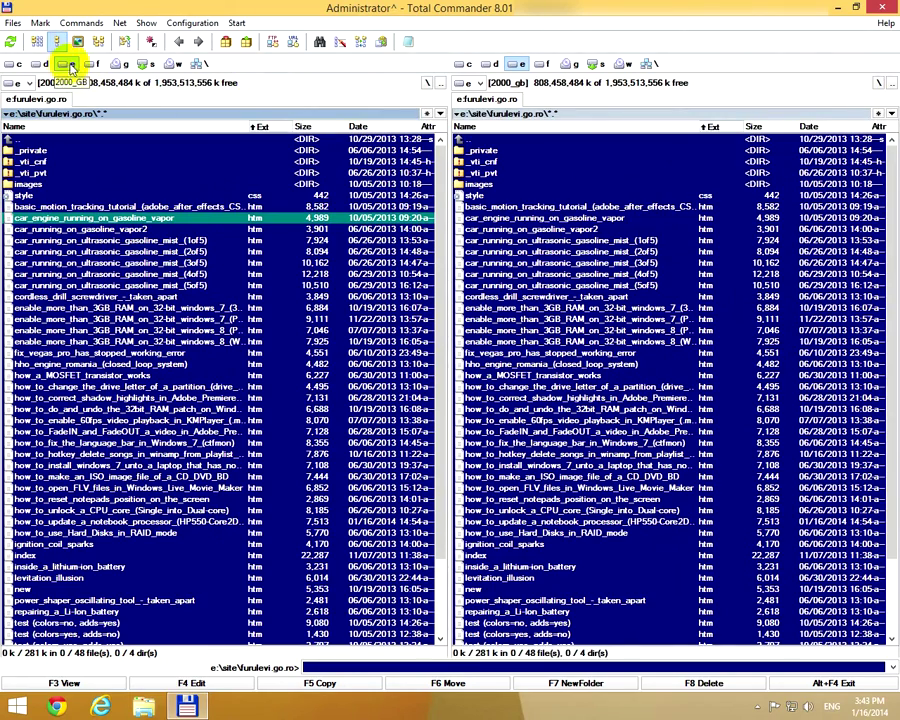
pyautogui.click(882, 9)
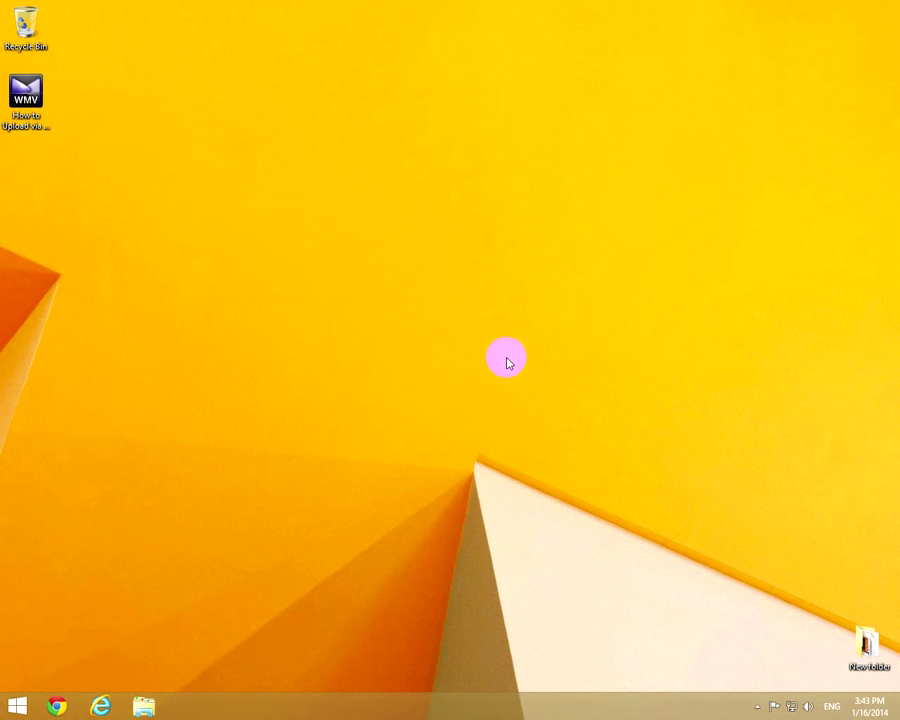
# Switch to Internet Explorer and load the site furulevi.go.ro
pyautogui.click(95, 707)
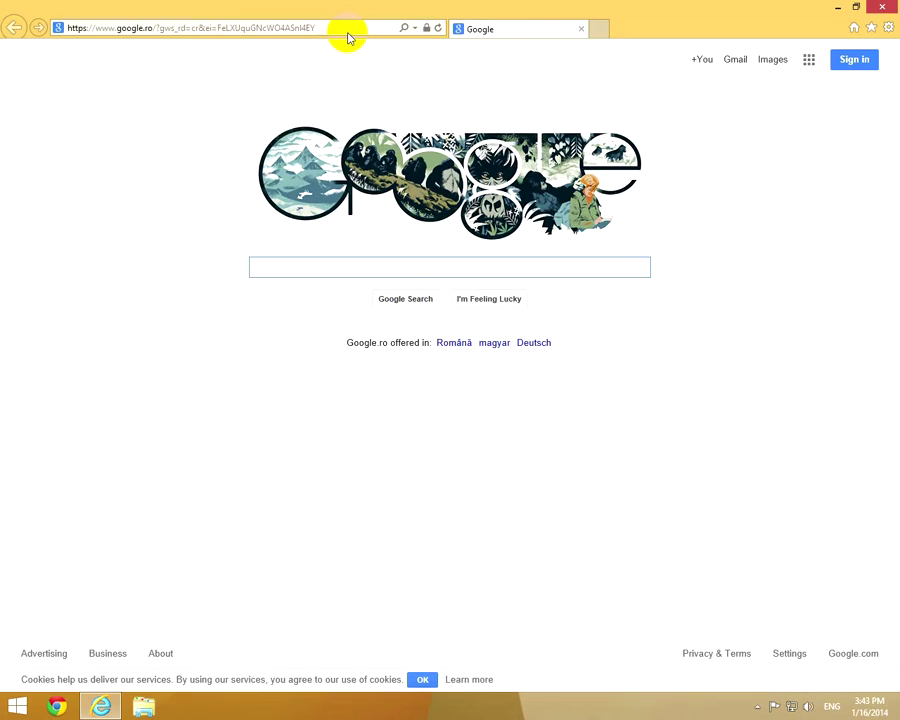
pyautogui.click(349, 32)
pyautogui.write('furulevi.go.ro/')
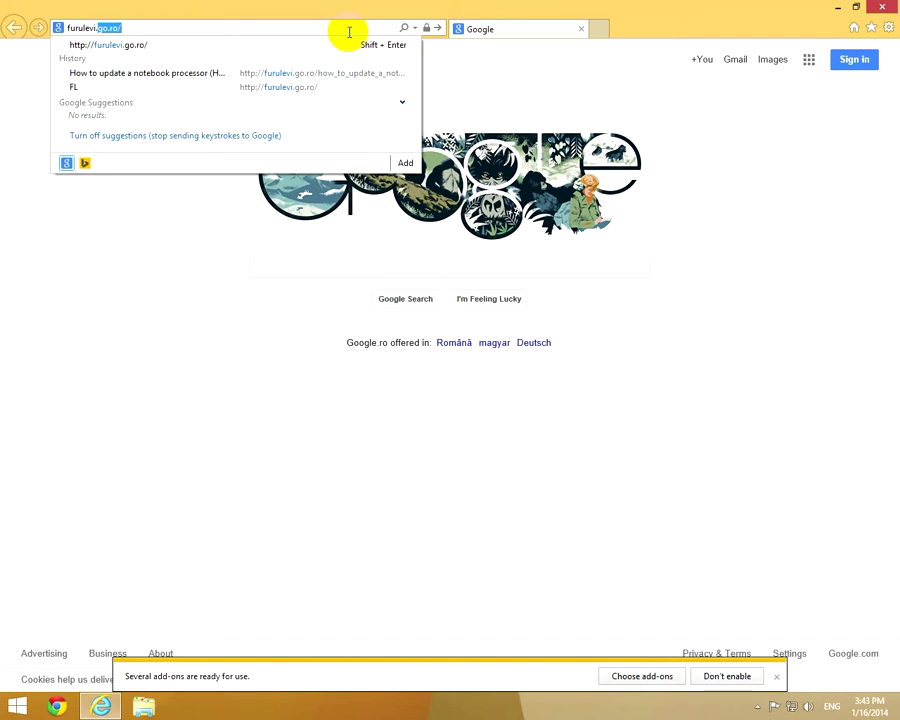
pyautogui.press('Return')
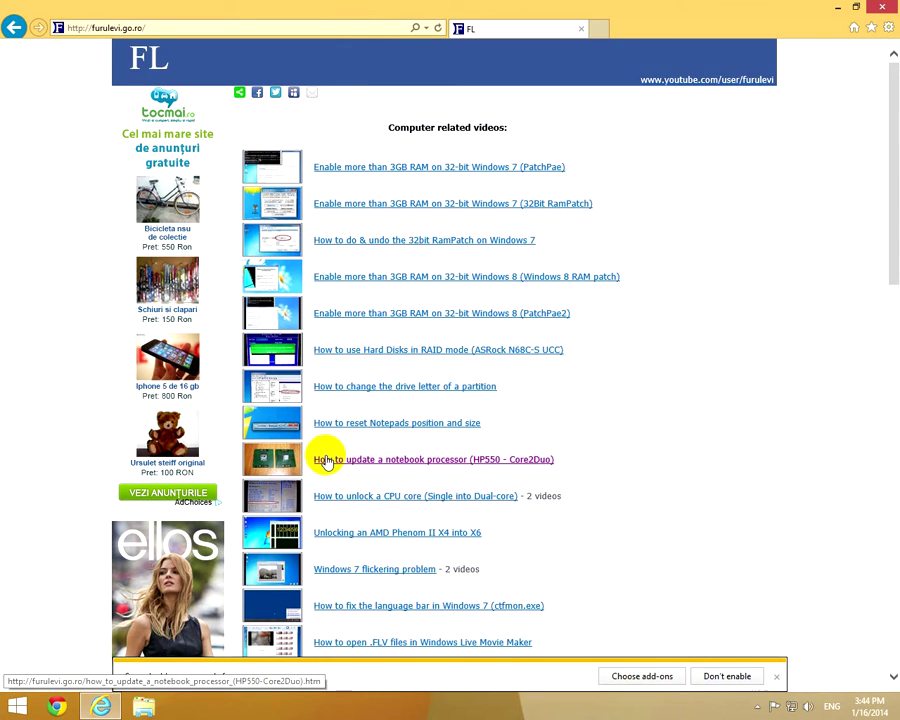
# View the site's "How to update a notebook processor (HP550 - Core2Duo)" page, then close the browser
pyautogui.click(465, 461)
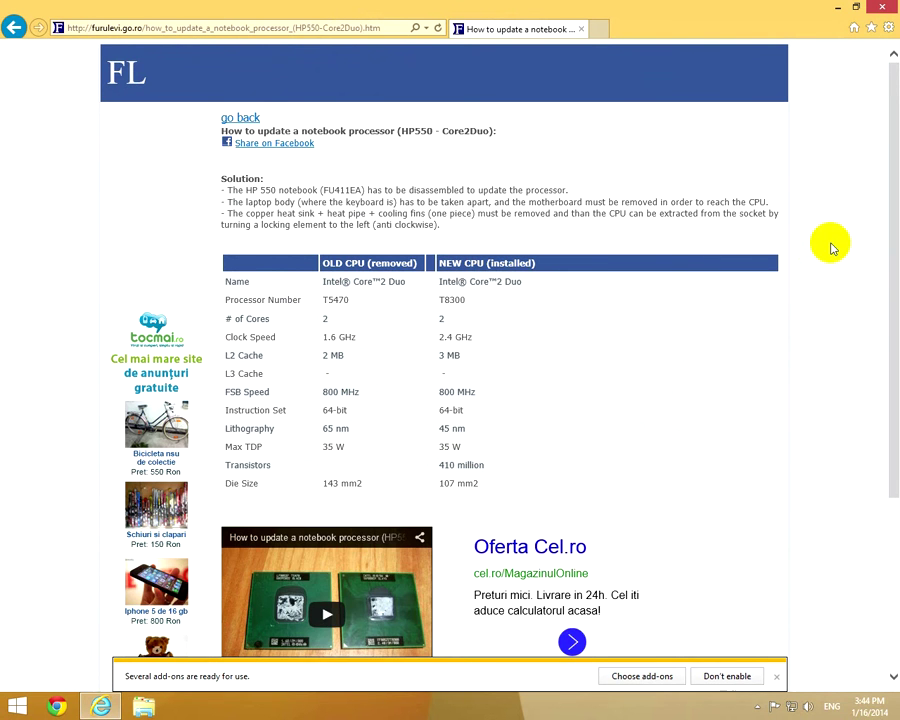
pyautogui.moveTo(893, 212); pyautogui.dragTo(895, 18)
pyautogui.click(883, 9)
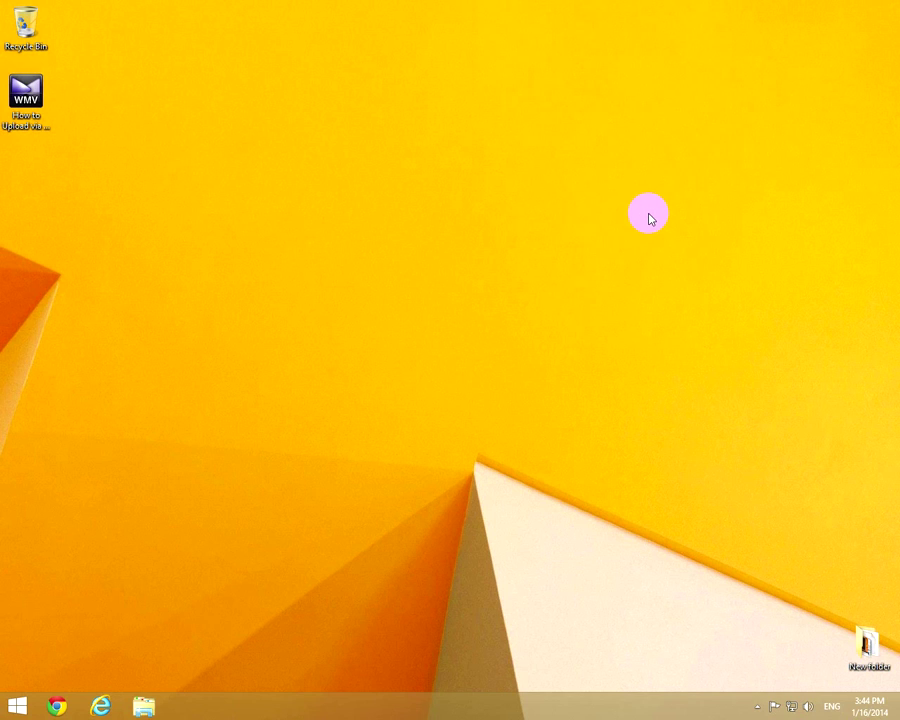